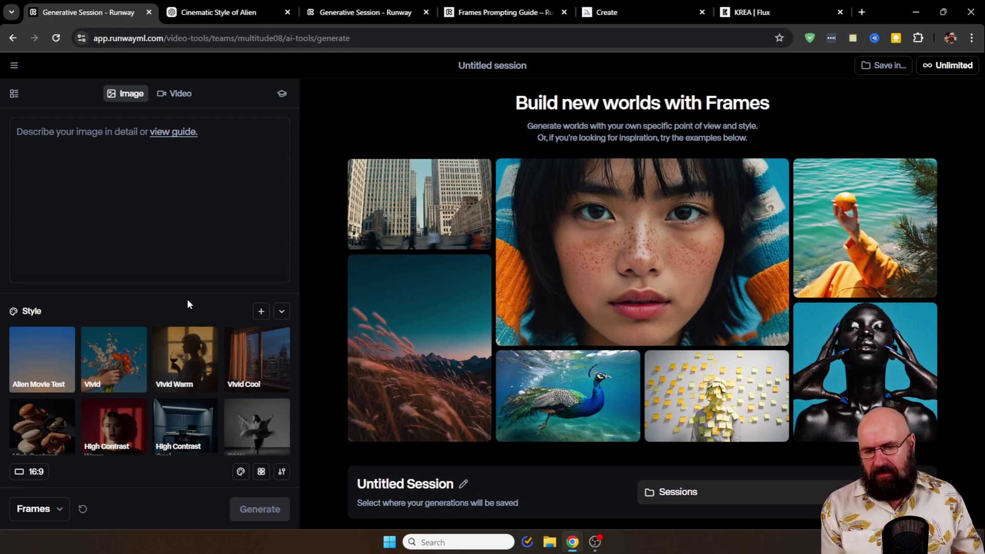
# Discard a new custom style draft and view ChatGPT's dark late-1970s sci-fi style description
pyautogui.click(261, 311)
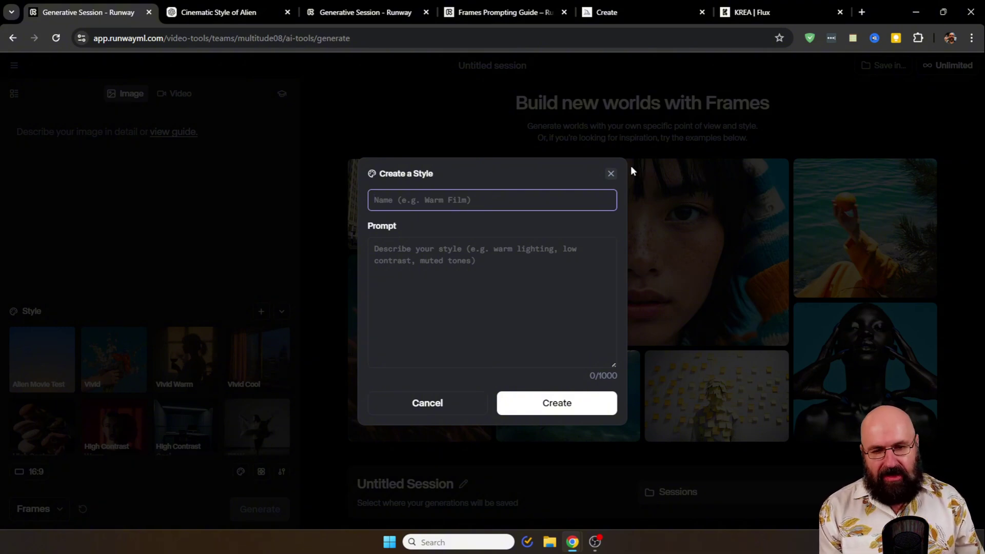
pyautogui.click(610, 173)
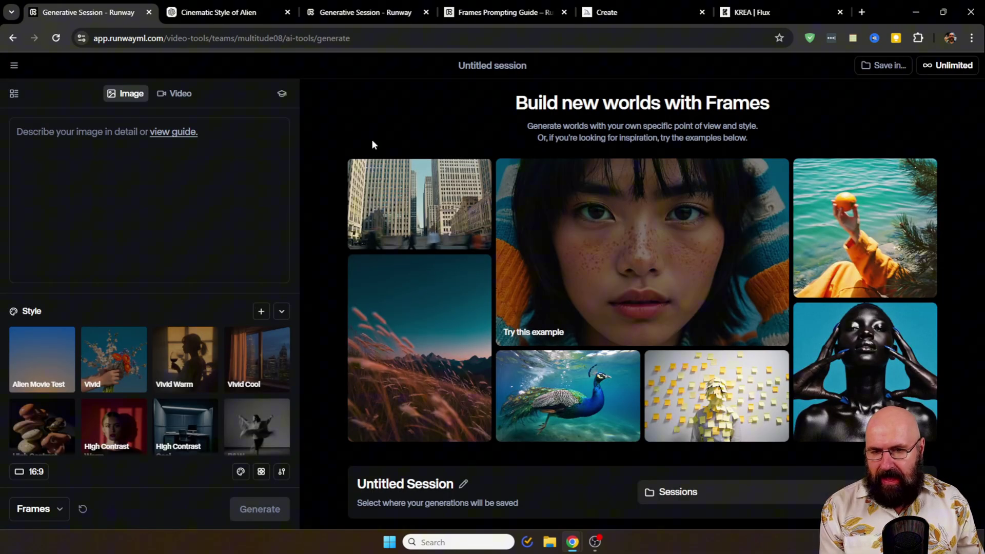
pyautogui.click(193, 16)
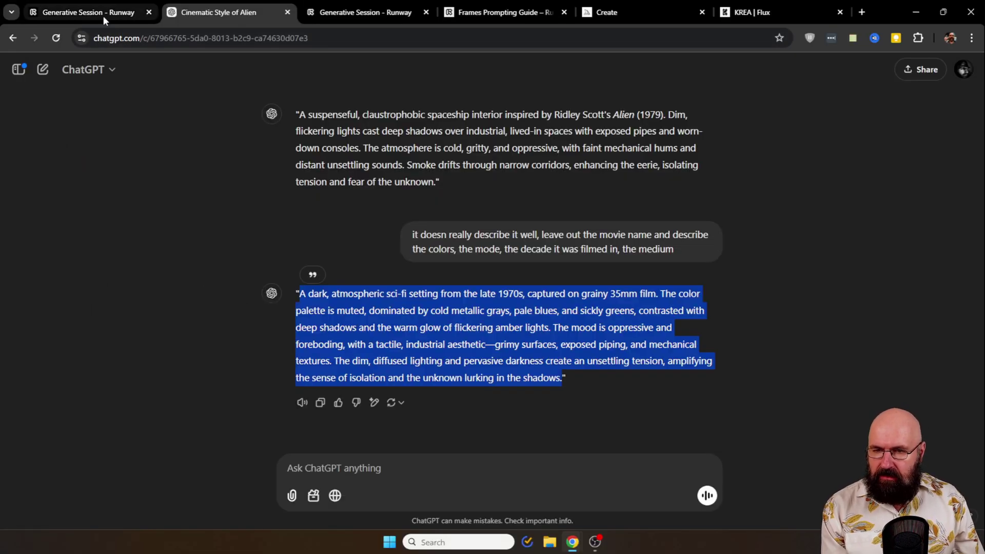
# Back in Runway, review the Alien Movie Test style's name and prompt, then apply it
pyautogui.click(103, 16)
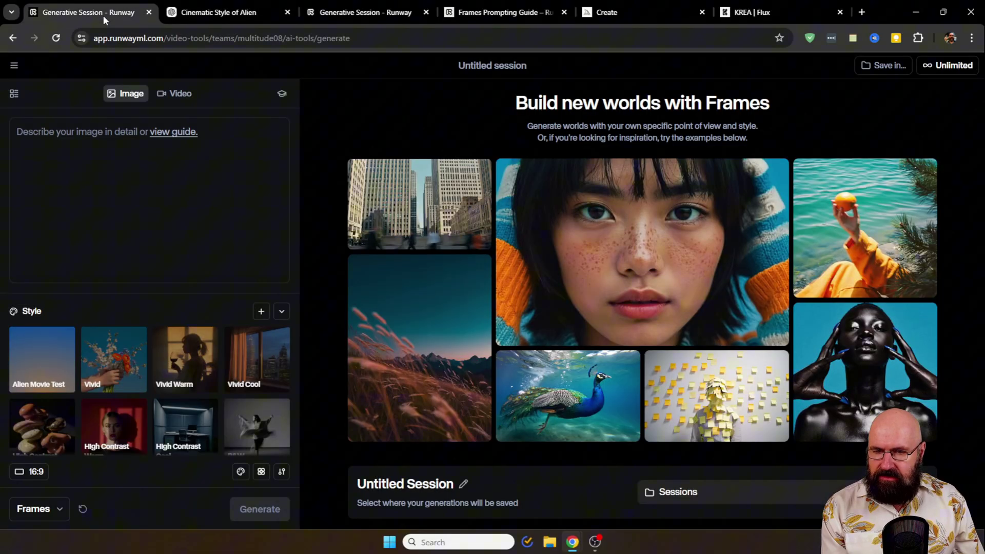
pyautogui.click(63, 336)
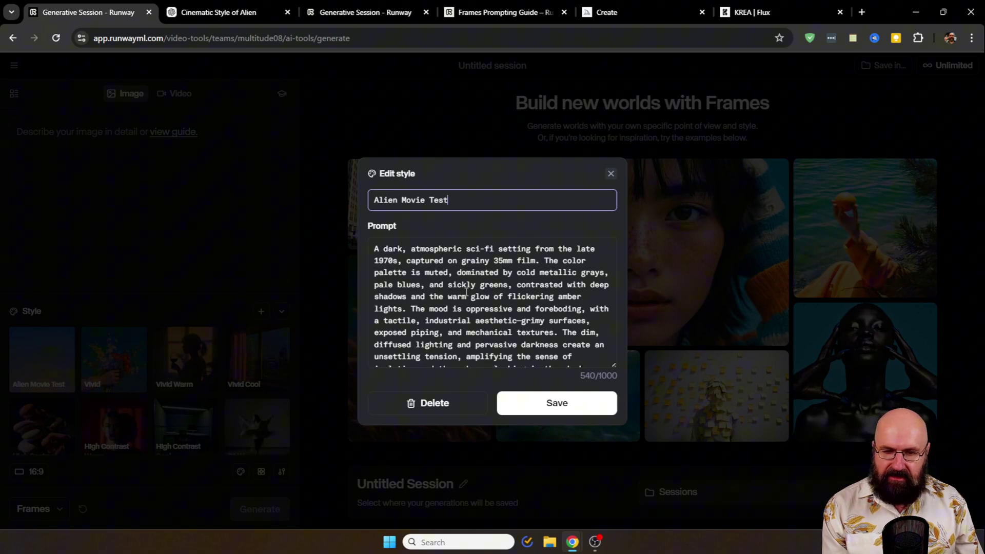
pyautogui.click(610, 174)
pyautogui.click(19, 339)
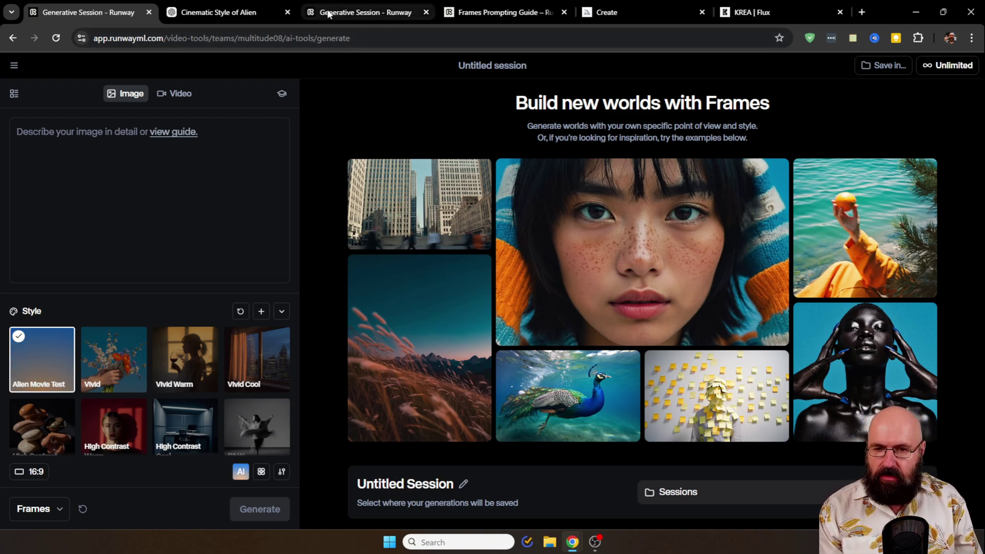
# Open the earlier Alien Movie Test session and view the green-corridor woman image's details
pyautogui.click(350, 13)
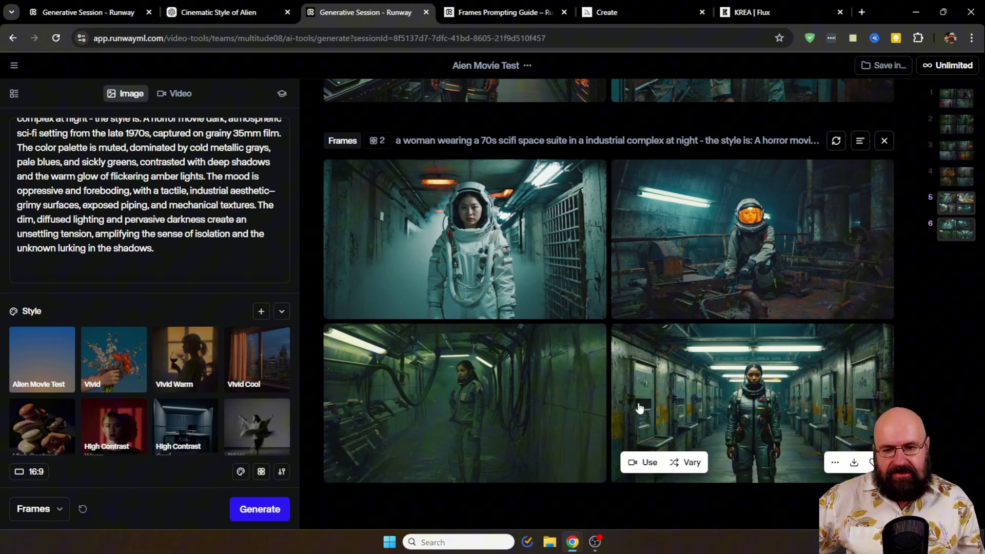
pyautogui.click(485, 354)
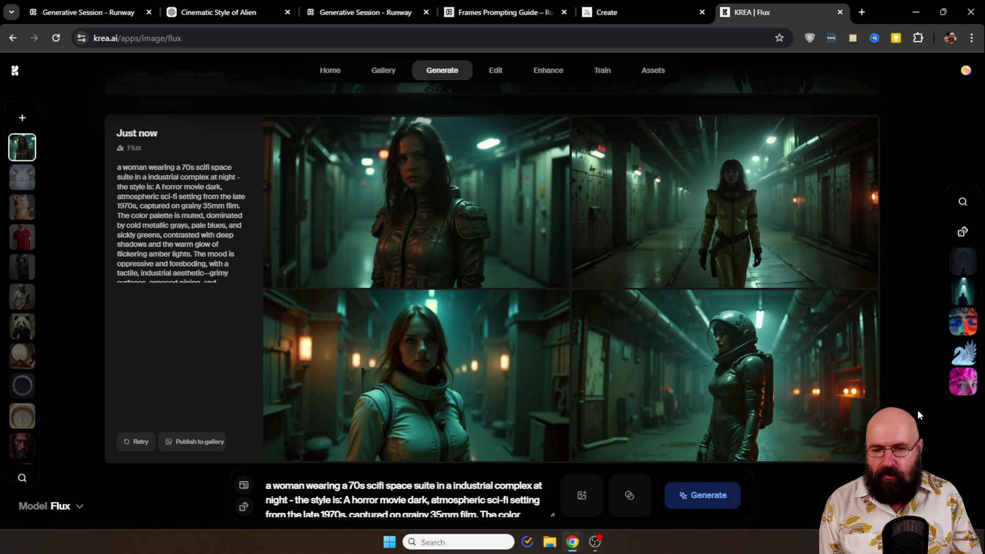
# Enlarge the first Flux result, then scroll up to earlier batches and enlarge the bottom-right corridor image
pyautogui.click(561, 269)
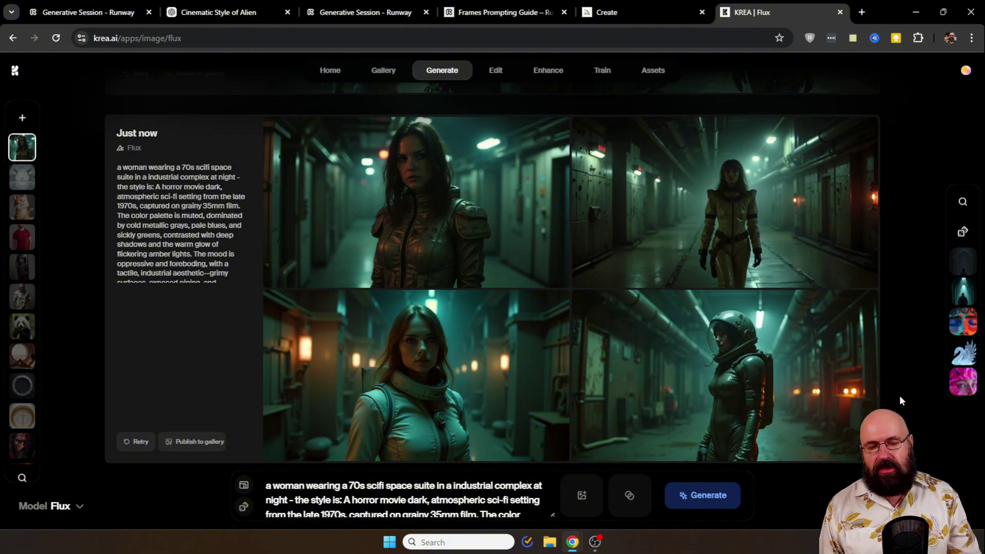
pyautogui.scroll(7, 840, 395)
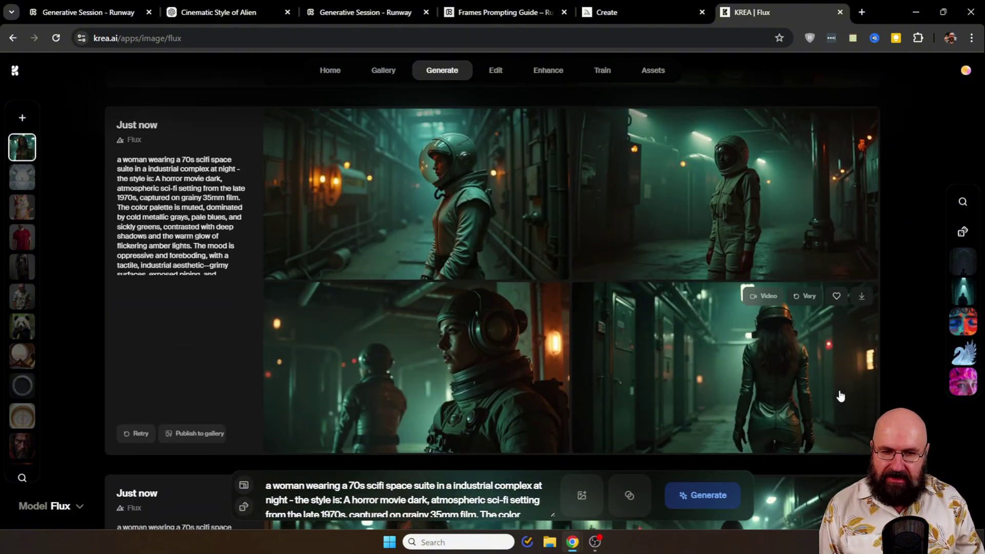
pyautogui.scroll(6, 839, 395)
pyautogui.scroll(2, 843, 400)
pyautogui.scroll(7, 843, 400)
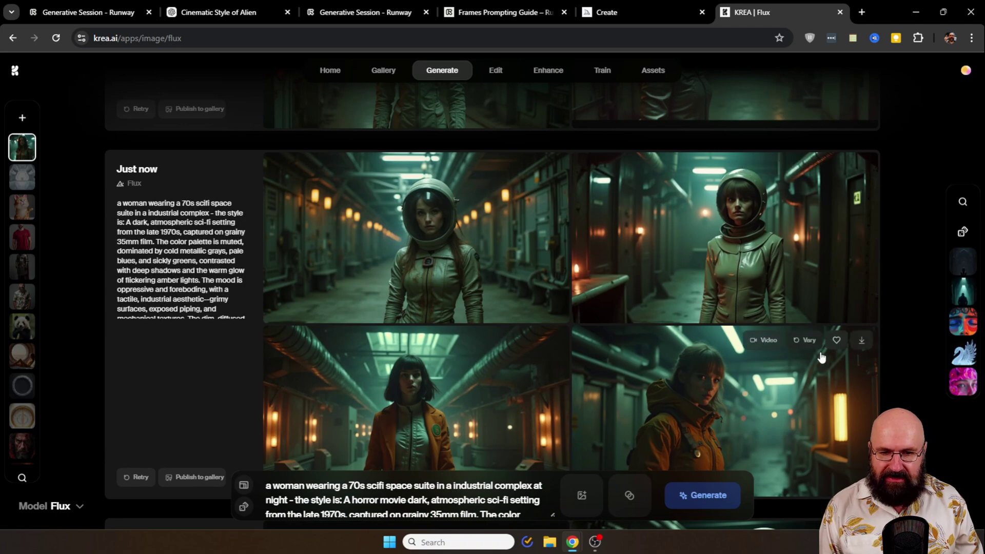
pyautogui.scroll(7, 821, 356)
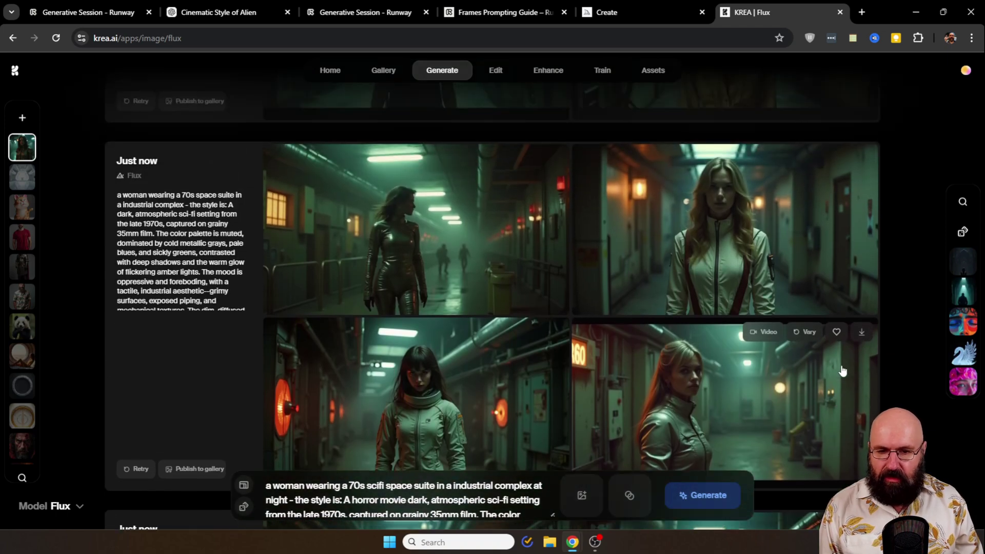
pyautogui.scroll(7, 851, 381)
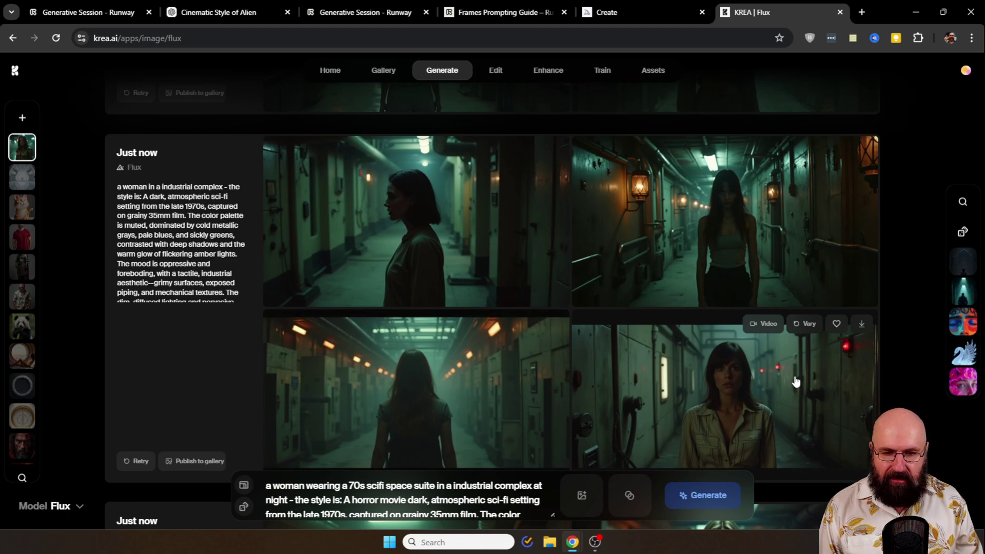
pyautogui.click(843, 383)
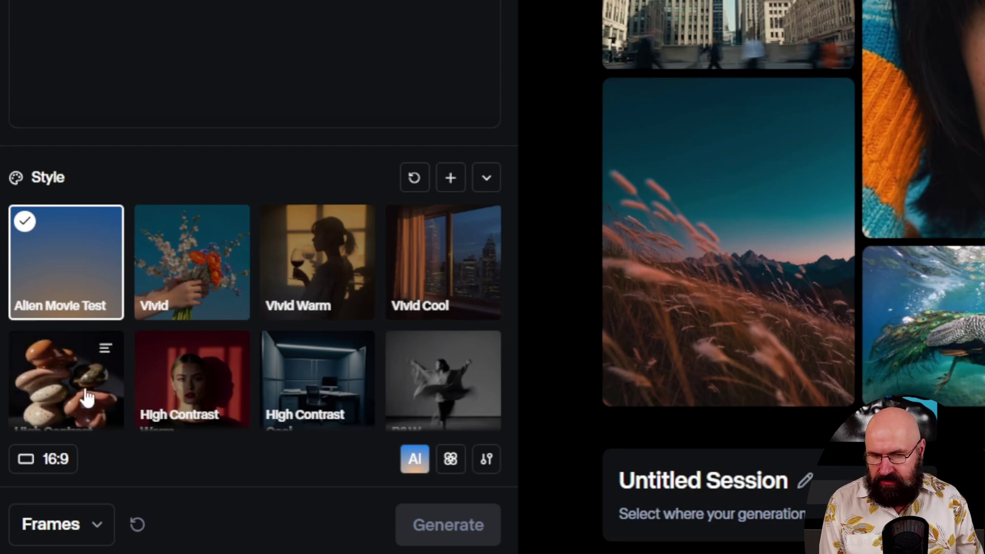
pyautogui.click(55, 458)
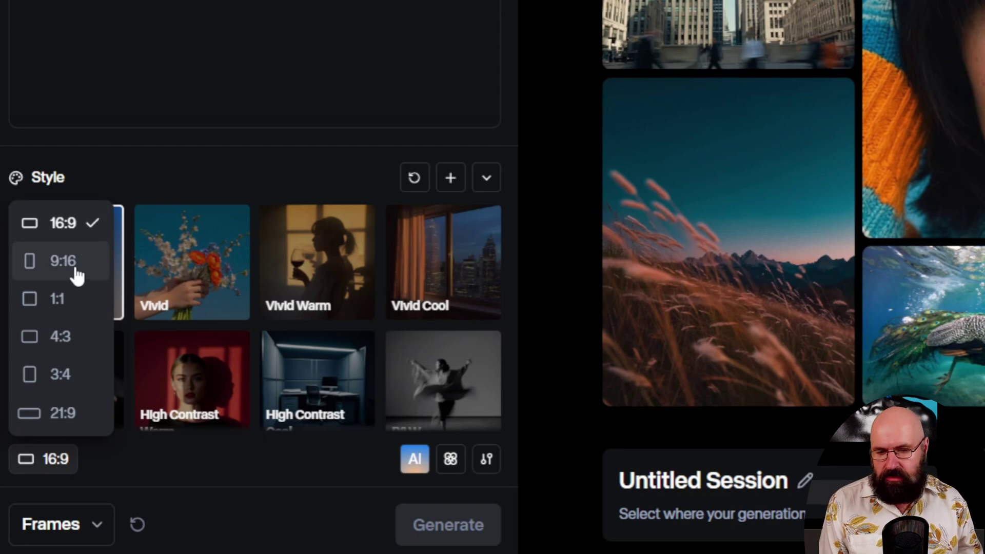
pyautogui.click(180, 480)
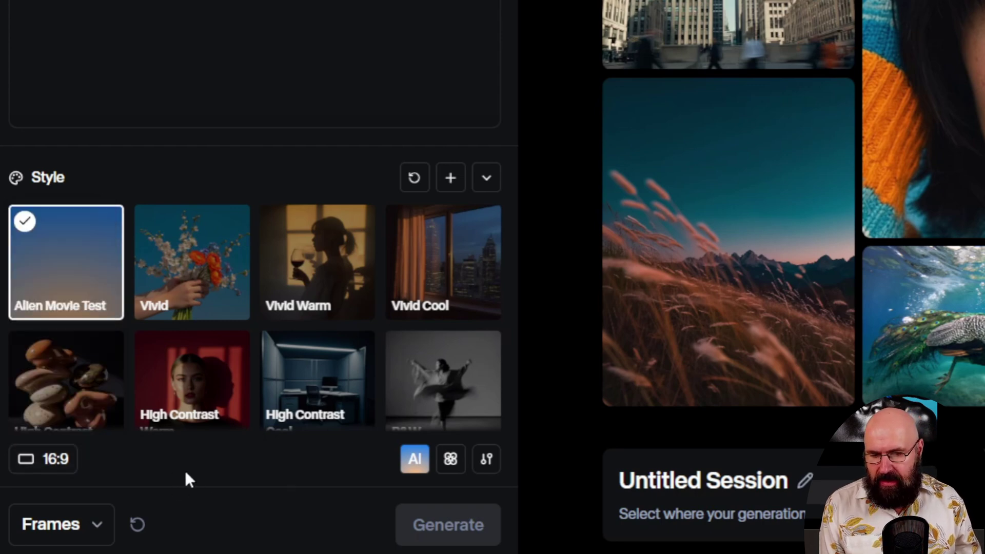
pyautogui.click(452, 461)
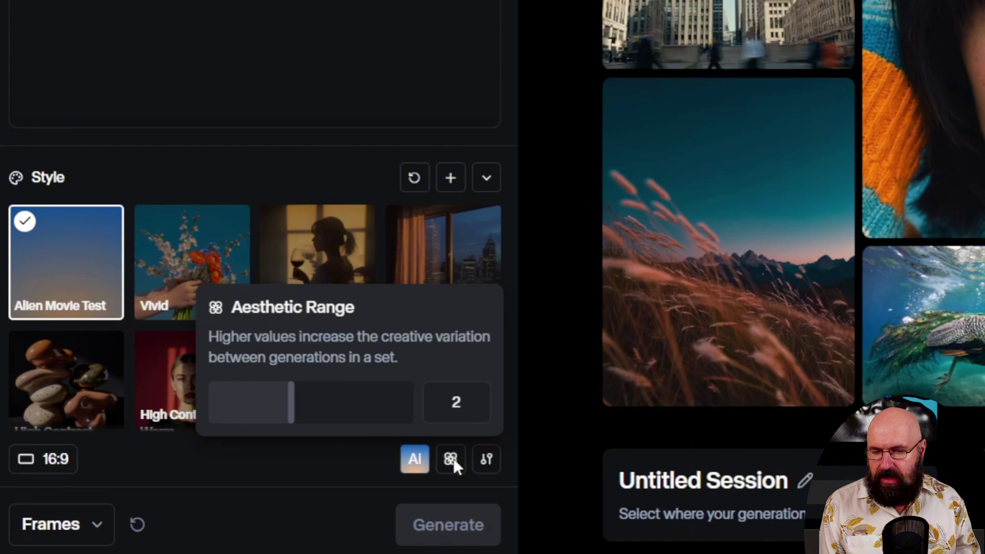
pyautogui.moveTo(284, 402)
pyautogui.mouseDown()
pyautogui.moveTo(400, 402)
pyautogui.moveTo(272, 404)
pyautogui.mouseUp()
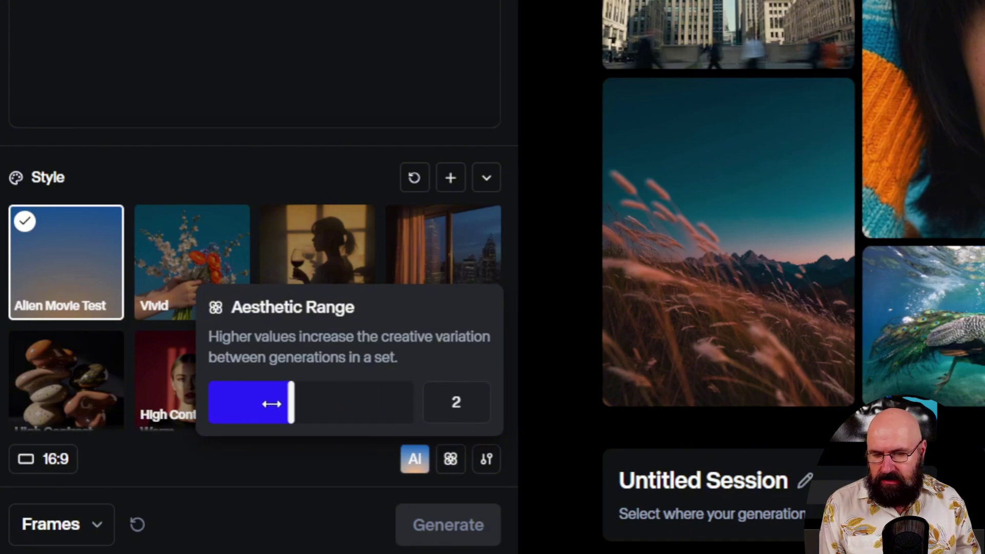
pyautogui.click(486, 461)
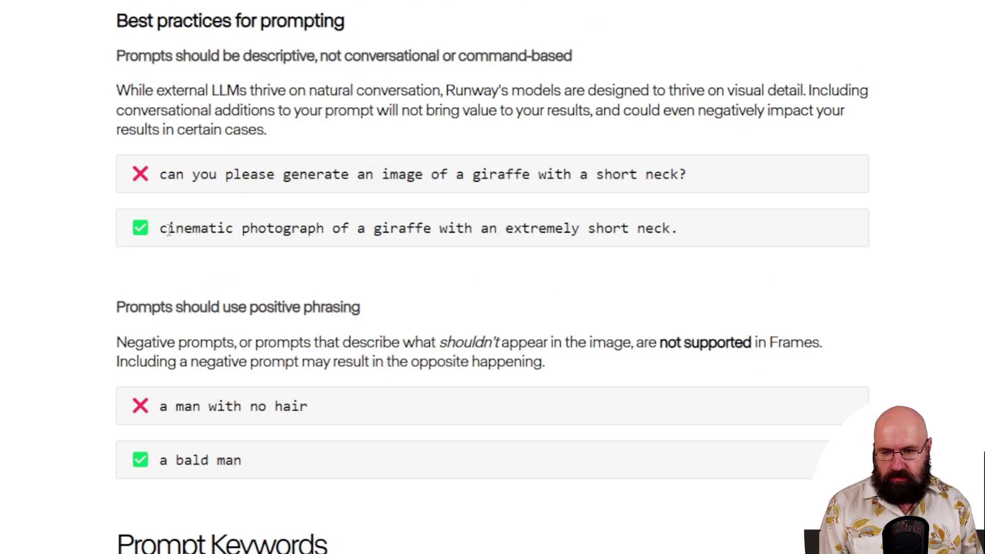
# Highlight the recommended giraffe prompt example, then read down through the guide's style keyword tables
pyautogui.moveTo(168, 230); pyautogui.dragTo(681, 240)
pyautogui.click(80, 258)
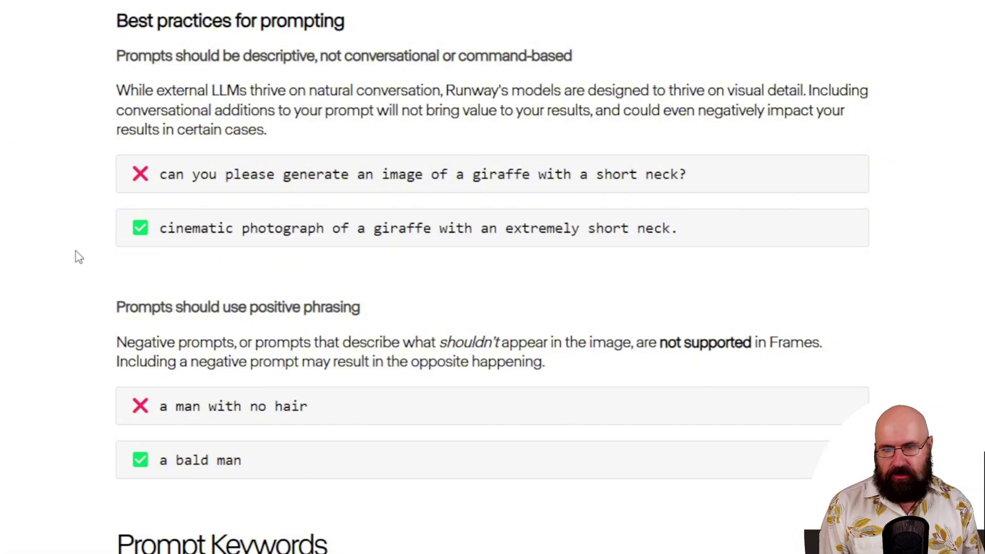
pyautogui.scroll(-20, 51, 194)
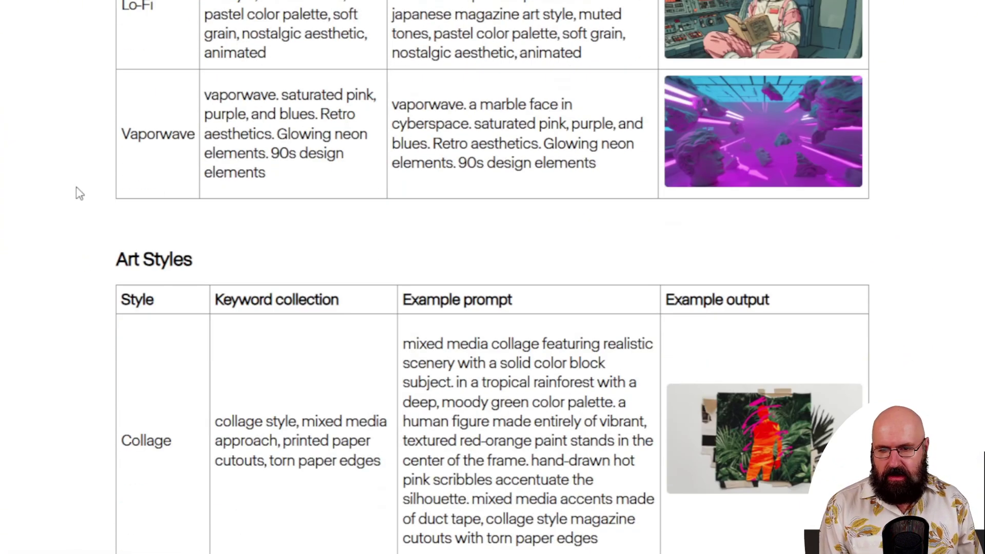
pyautogui.scroll(5, 226, 197)
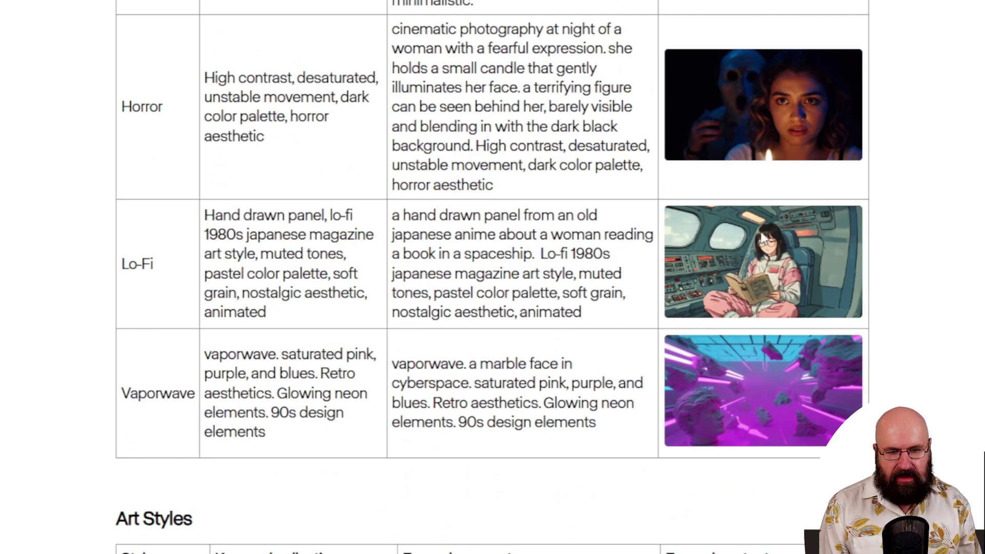
pyautogui.scroll(-9, 875, 352)
pyautogui.scroll(-9, 883, 355)
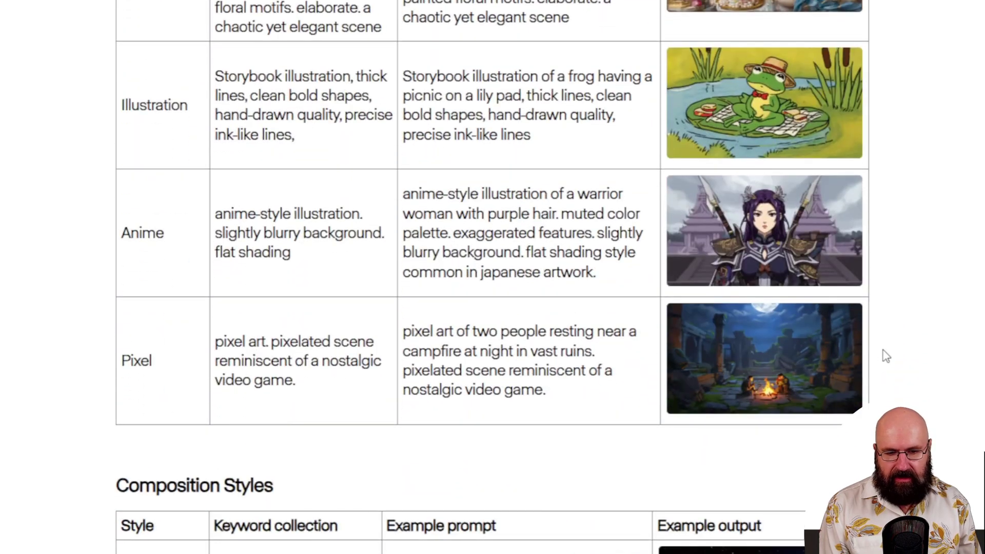
pyautogui.scroll(-10, 886, 356)
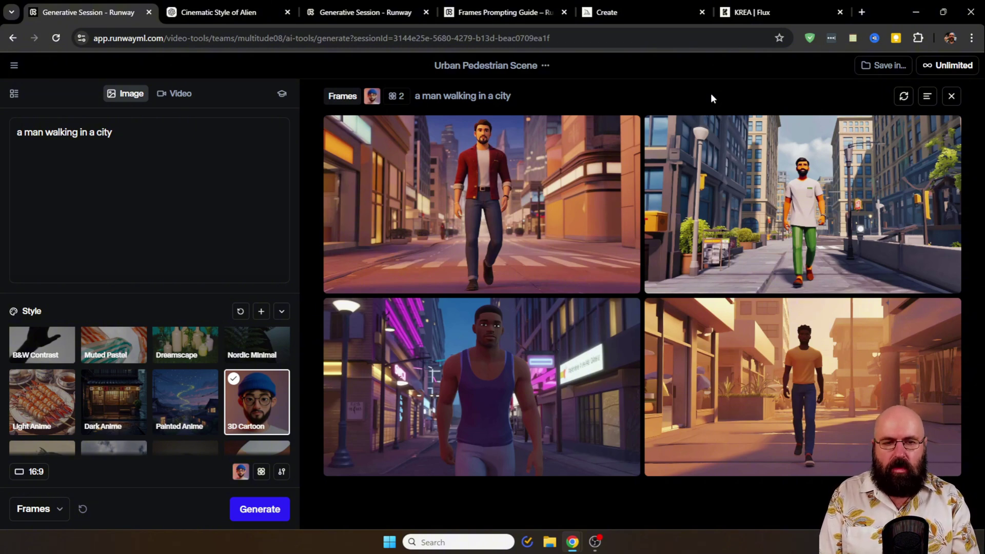
# Open the purple neon tank-top image's details and check its prompt, 3D Cartoon style and seed
pyautogui.click(481, 387)
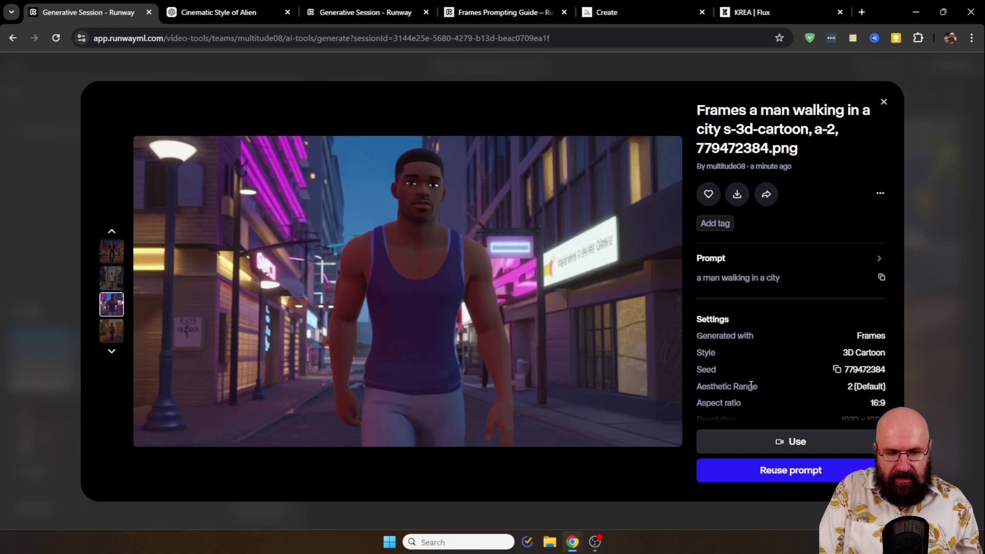
pyautogui.scroll(-1, 780, 359)
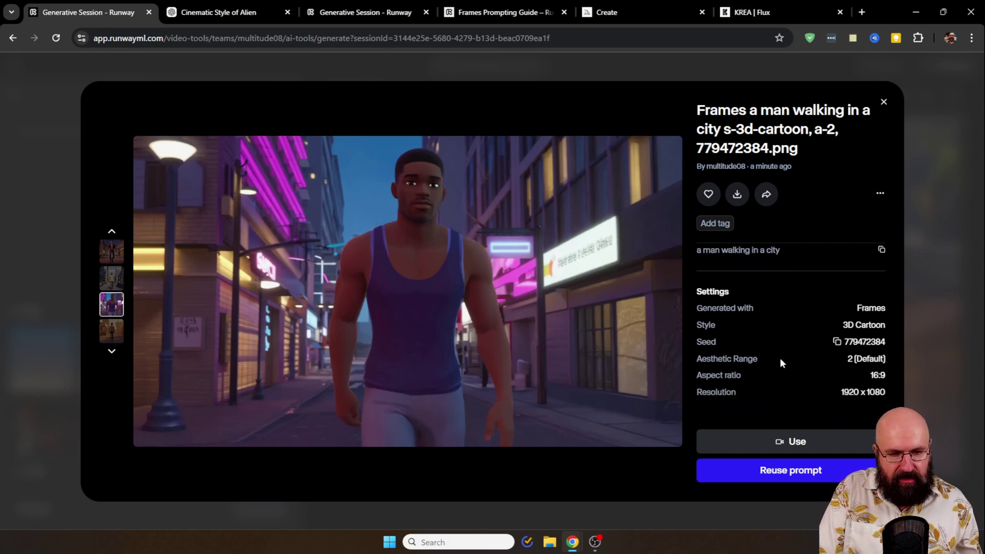
pyautogui.scroll(1, 800, 380)
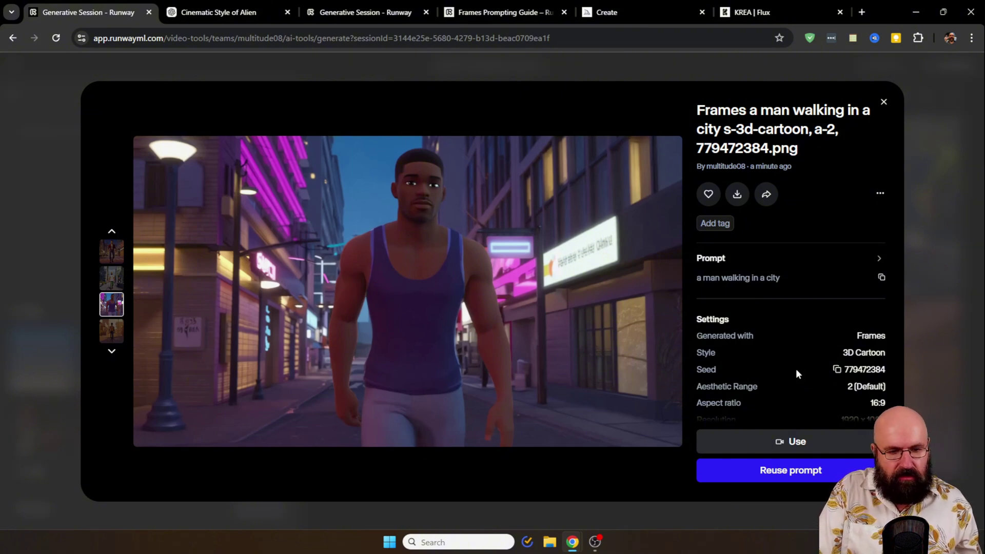
# Use the neon-street image as the video's first frame and switch the model to Gen-3 Alpha Turbo
pyautogui.click(761, 442)
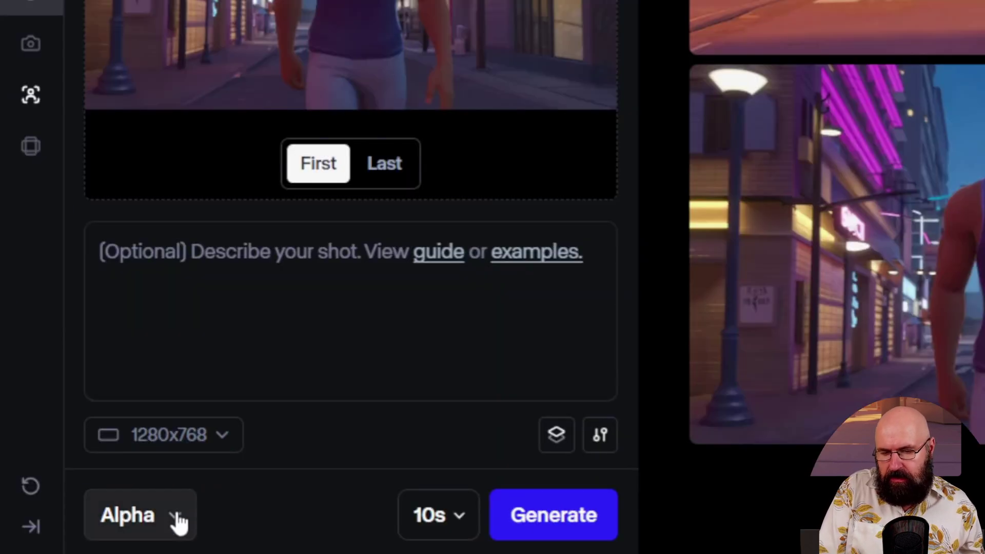
pyautogui.click(82, 511)
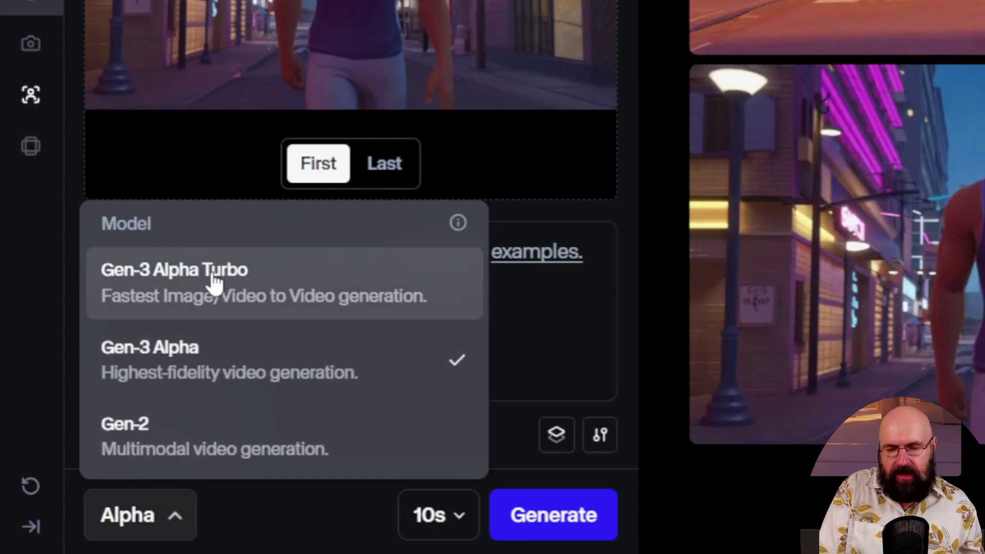
pyautogui.click(581, 349)
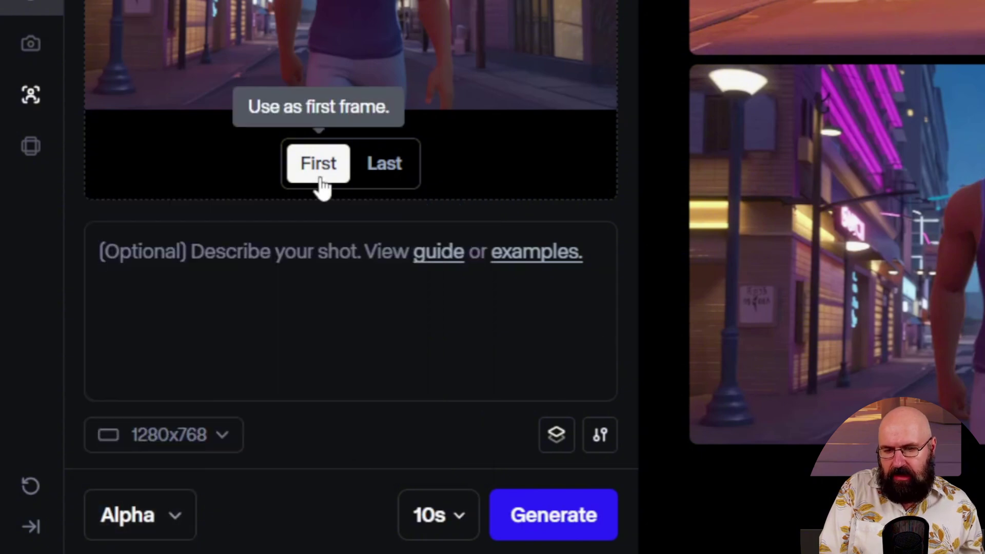
pyautogui.click(144, 528)
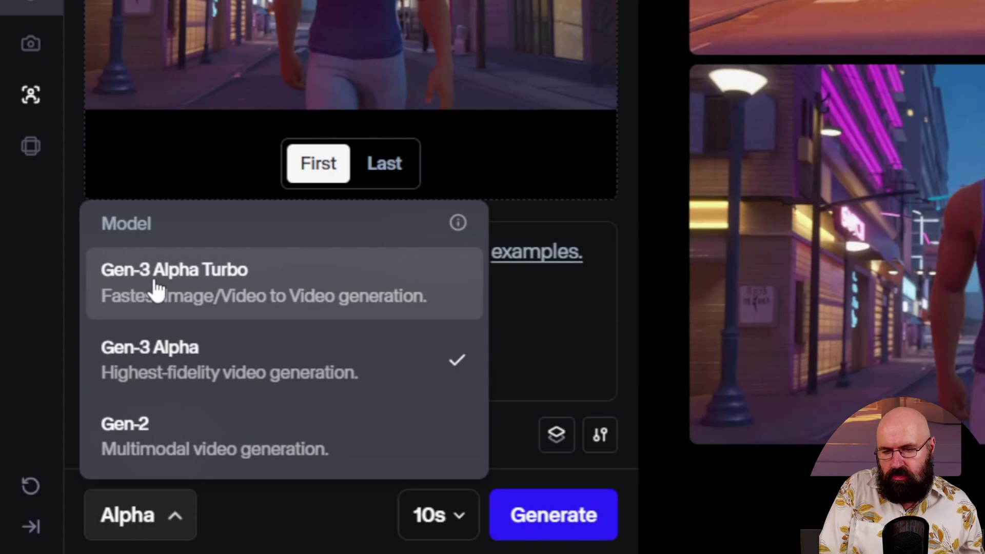
pyautogui.click(200, 287)
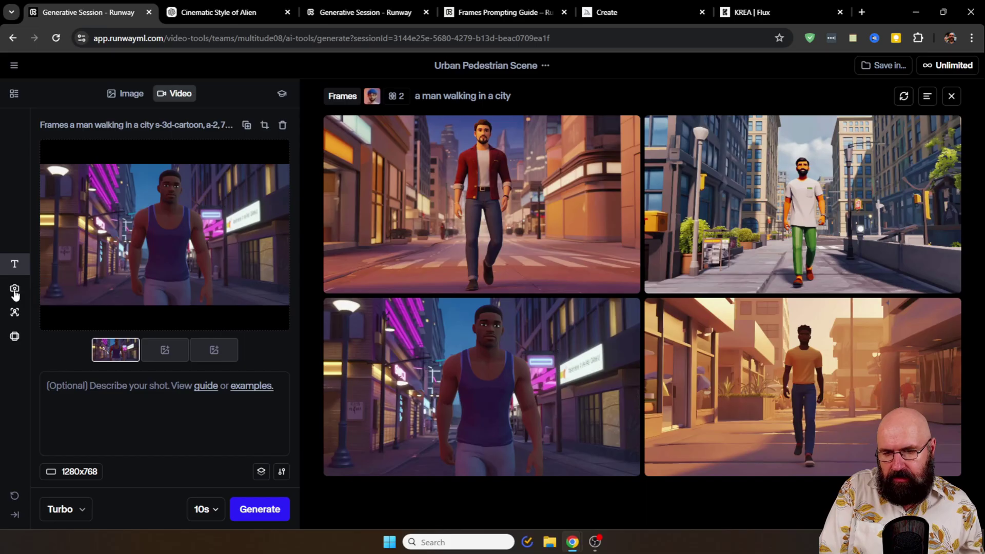
# Browse the Camera Control sliders, then move on to the Act-One performance tool
pyautogui.click(15, 290)
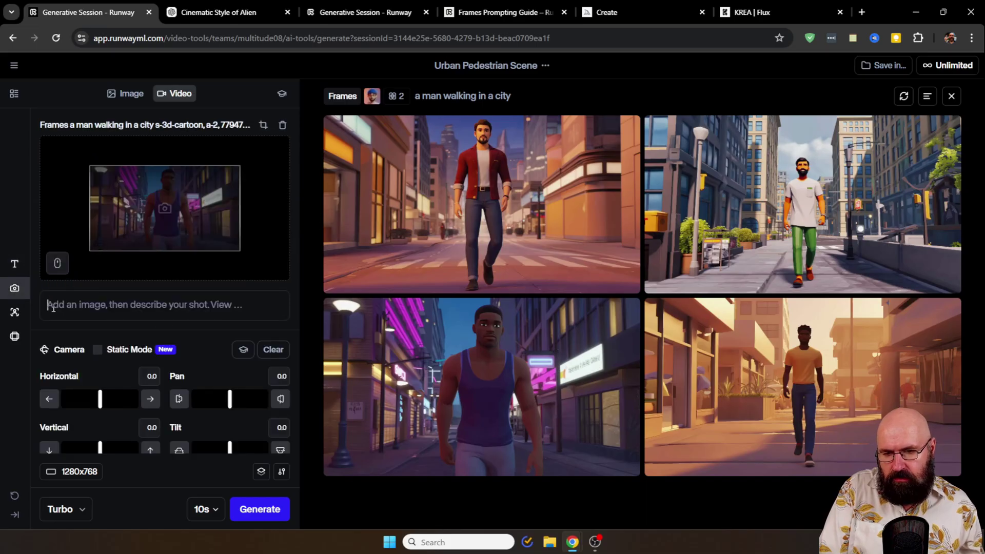
pyautogui.scroll(-3, 93, 391)
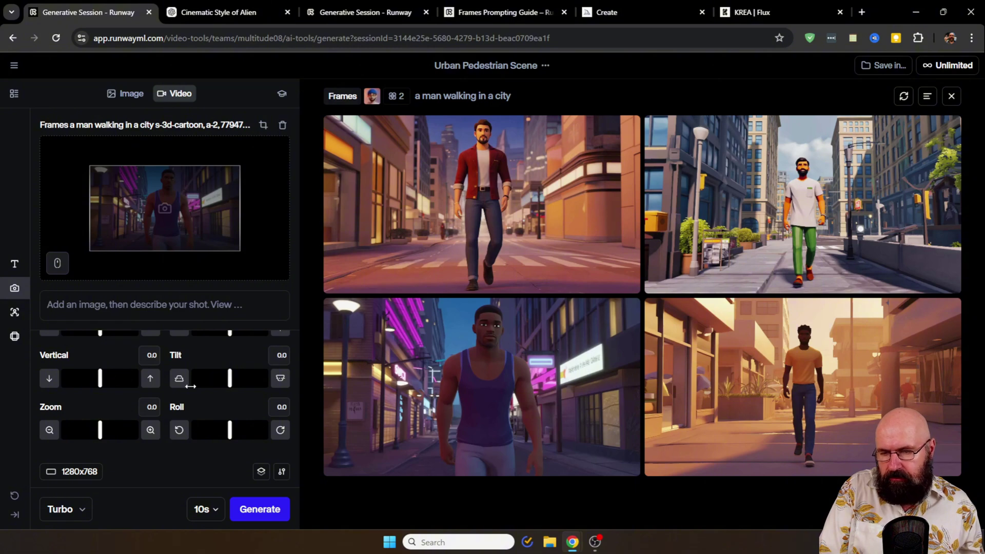
pyautogui.click(14, 312)
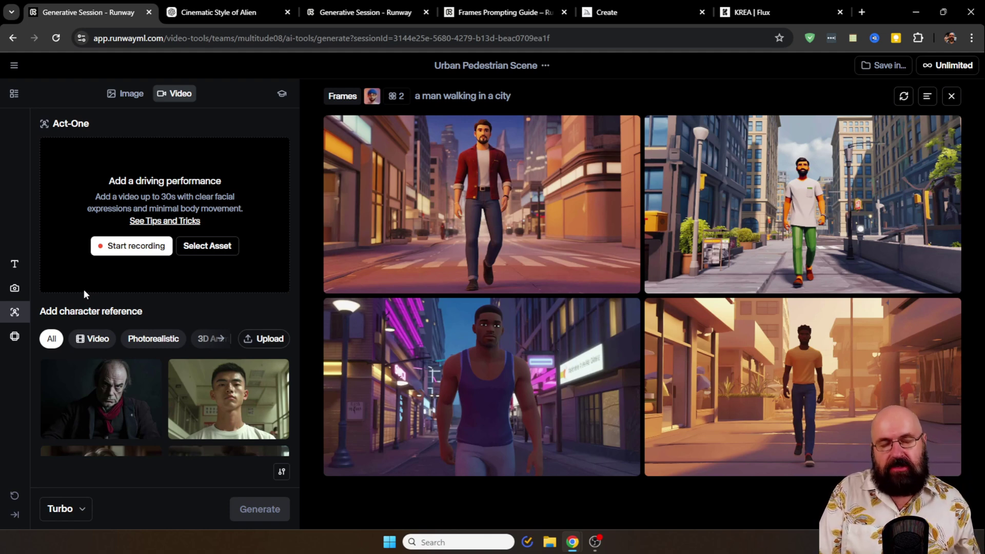
# Leave Act-One and generate a 10s Gen-3 Alpha Turbo clip of the cartoon man on the neon street
pyautogui.click(14, 337)
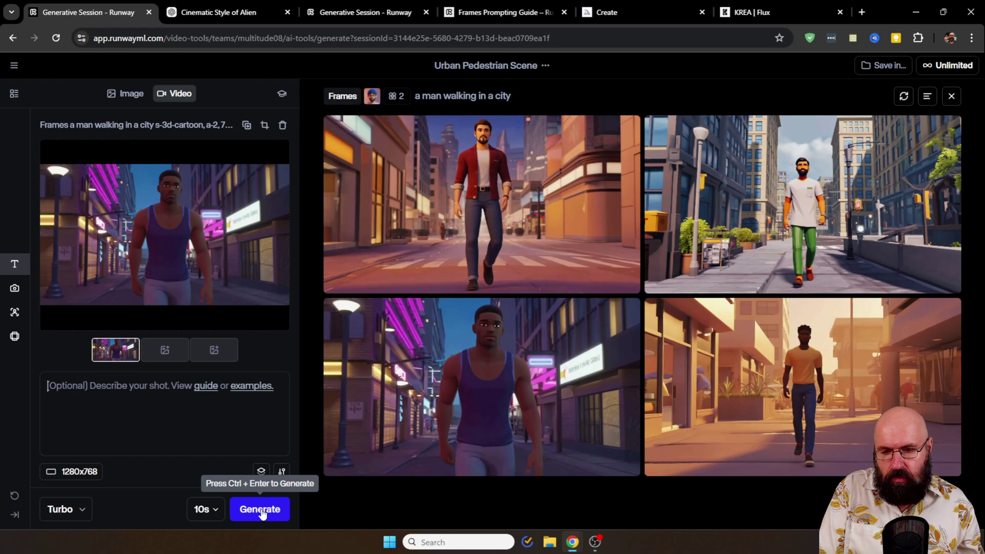
pyautogui.click(260, 509)
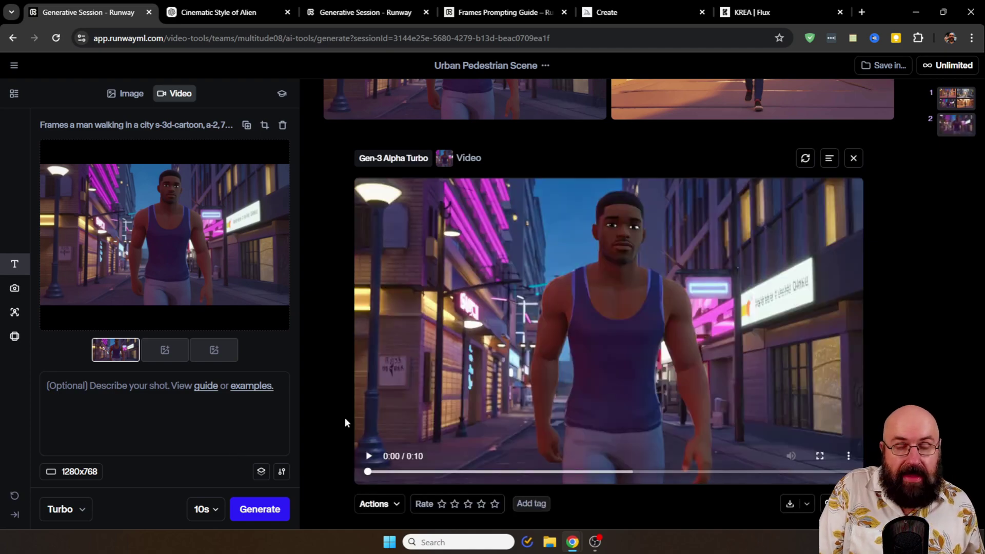
# Watch the finished 10-second neon-street clip in full screen
pyautogui.click(820, 455)
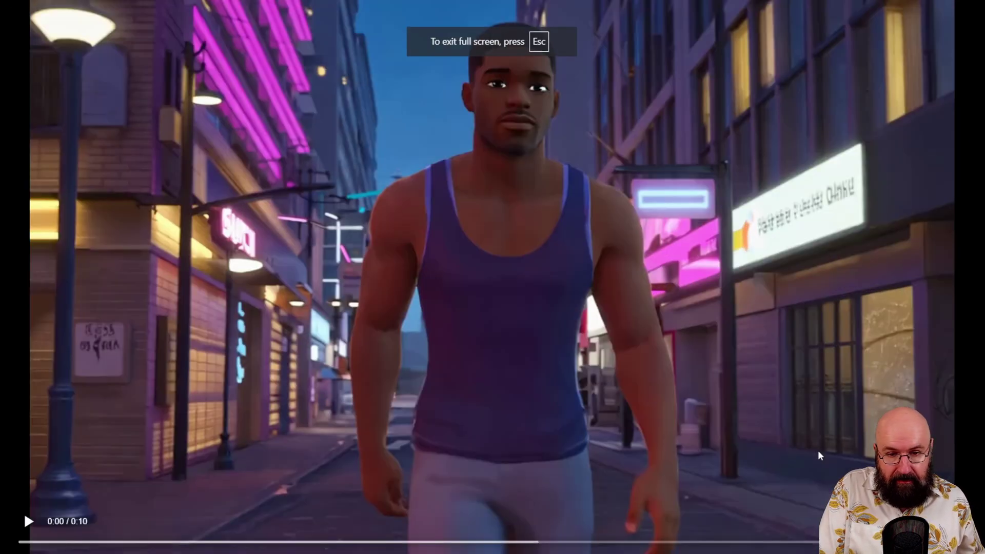